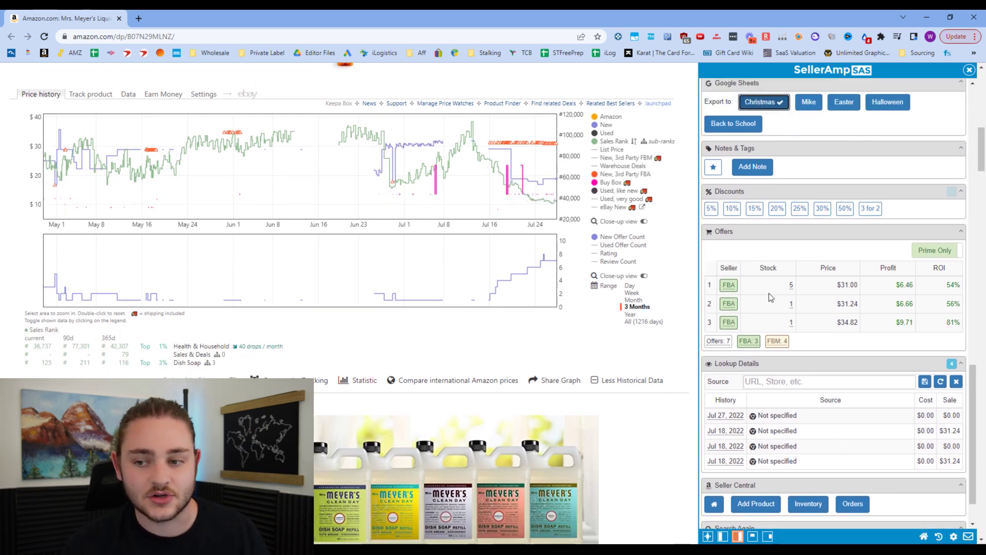
Toggle the Prime-only filter on the dish soap's SellerAmp offers and review the product page.
{"action": "left_click", "coordinate": [922, 252]}
{"action": "left_click", "coordinate": [923, 250]}
{"action": "left_click", "coordinate": [922, 251]}
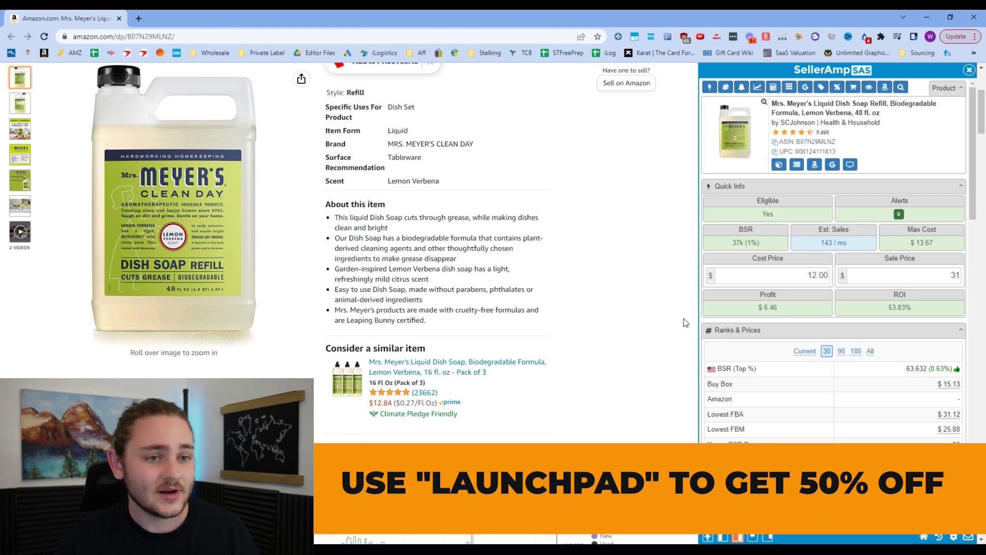
{"action": "scroll", "coordinate": [644, 327], "scroll_direction": "down", "scroll_amount": 2}
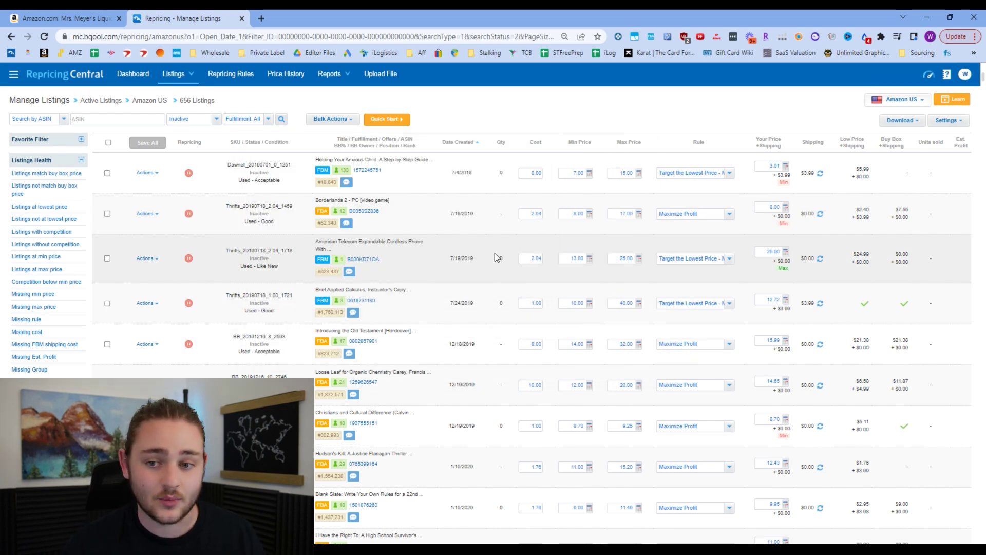
In BQool's Manage Listings, examine the min price, max price and available repricing rules for the Borderlands 2 listing.
{"action": "left_click", "coordinate": [569, 213]}
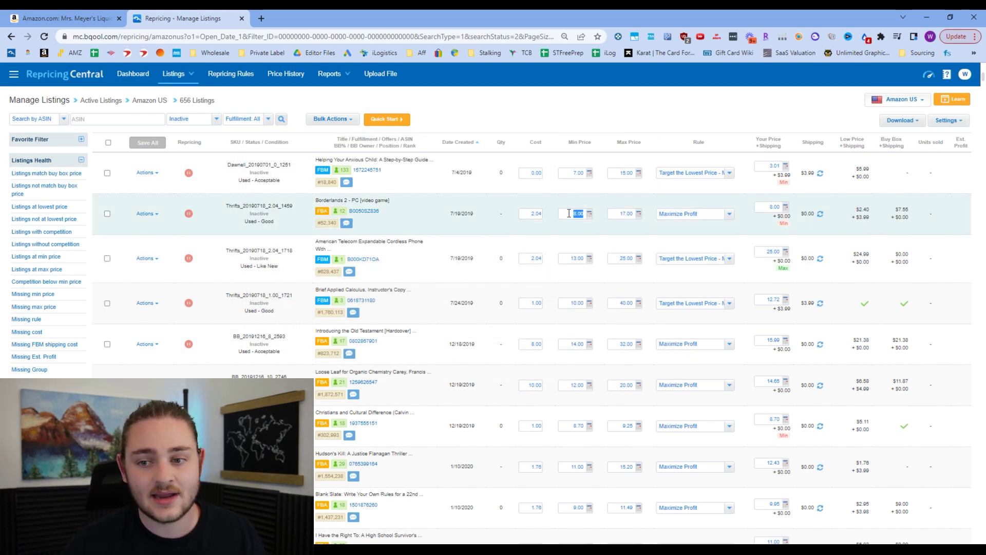
{"action": "left_click", "coordinate": [618, 211]}
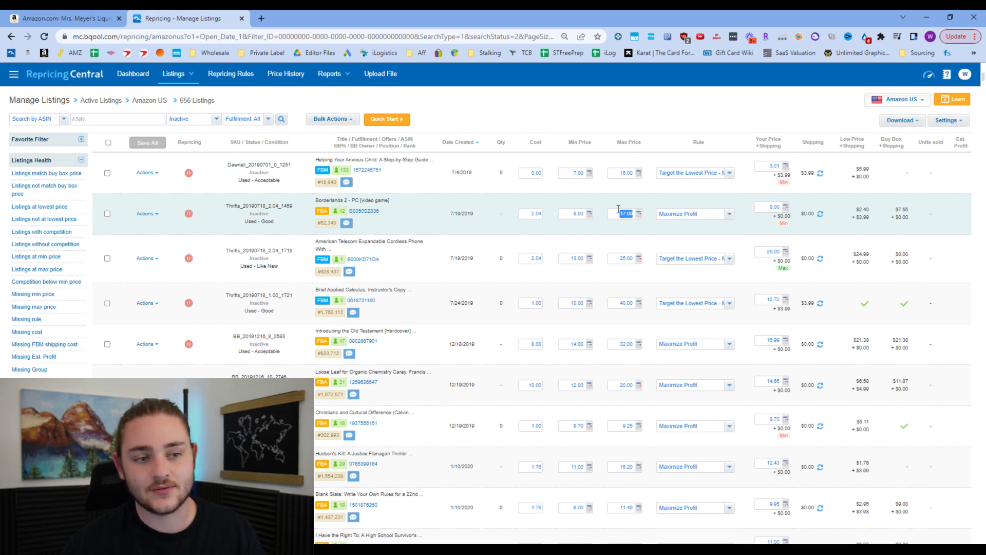
{"action": "left_click", "coordinate": [660, 215]}
{"action": "scroll", "coordinate": [709, 303], "scroll_direction": "down", "scroll_amount": 2}
{"action": "scroll", "coordinate": [716, 301], "scroll_direction": "down", "scroll_amount": 1}
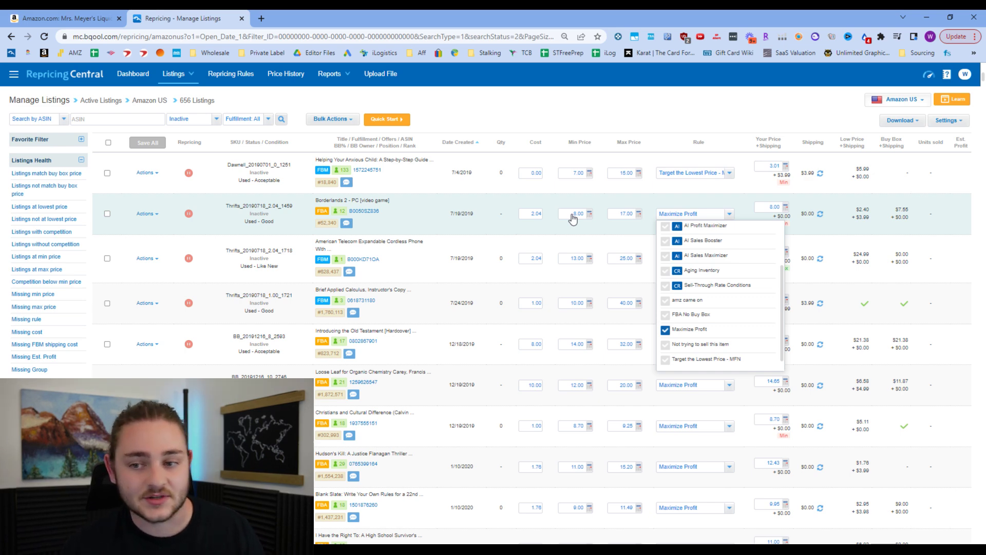
{"action": "left_click", "coordinate": [619, 222]}
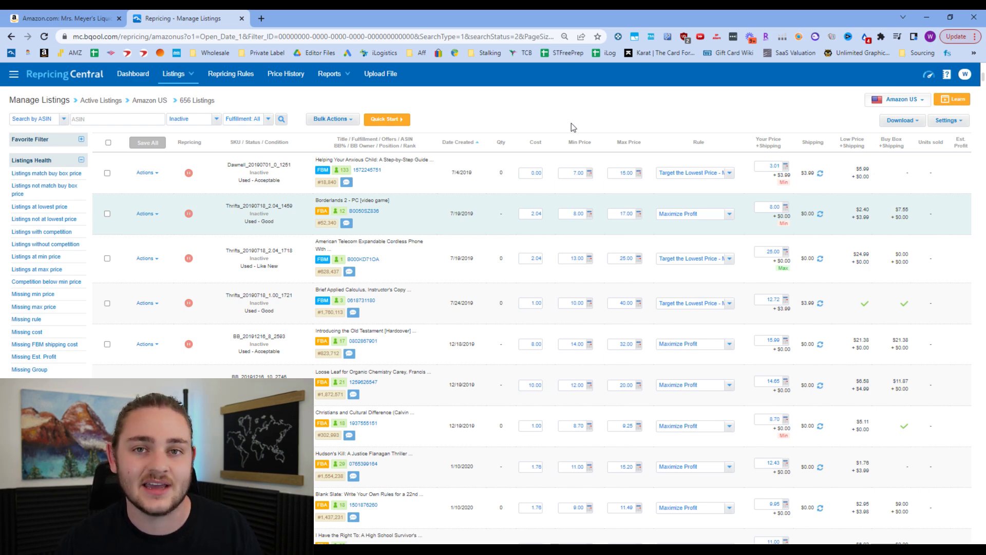
{"action": "scroll", "coordinate": [466, 304], "scroll_direction": "down", "scroll_amount": 1}
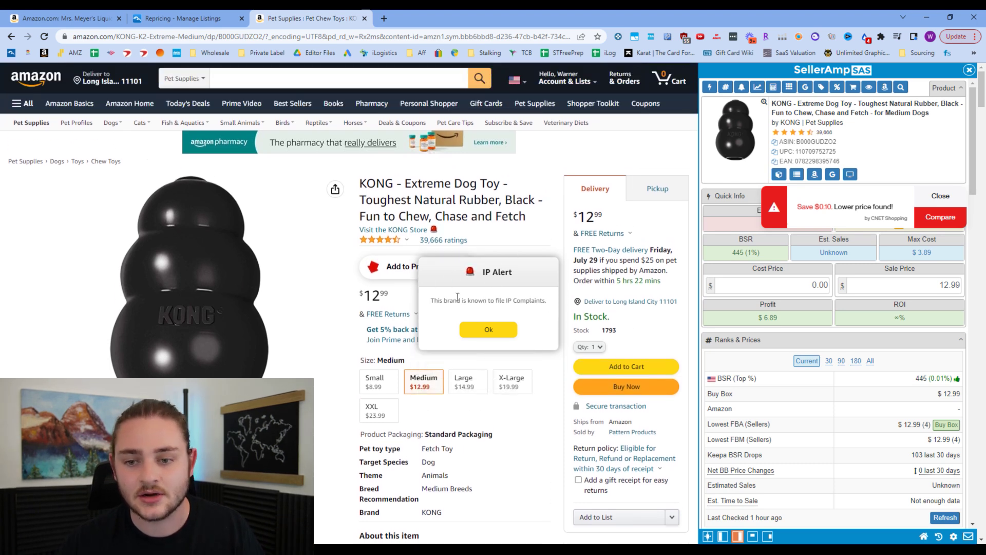
Read the IP alert on the KONG Extreme Dog Toy page and dismiss it.
{"action": "left_click_drag", "start_coordinate": [432, 300], "coordinate": [546, 301]}
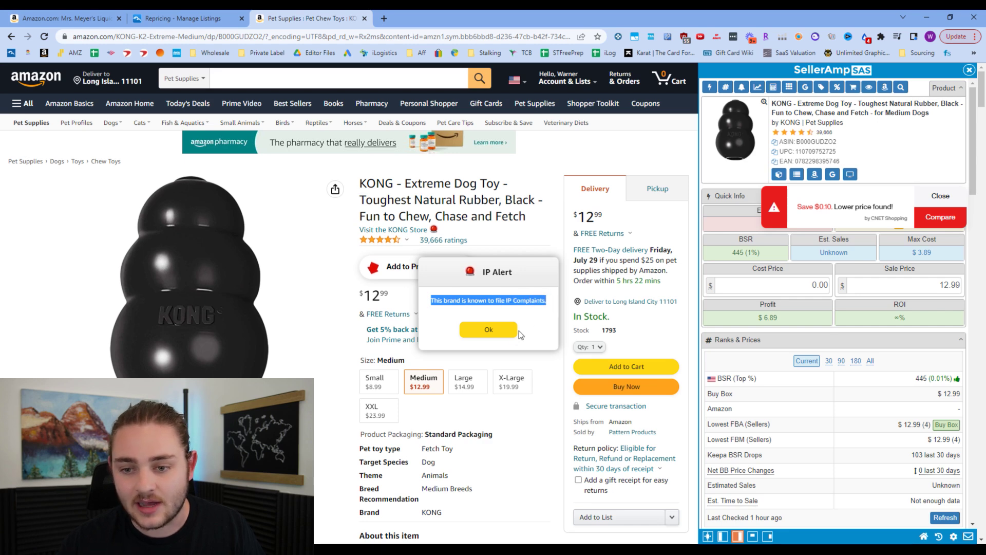
{"action": "left_click", "coordinate": [503, 332]}
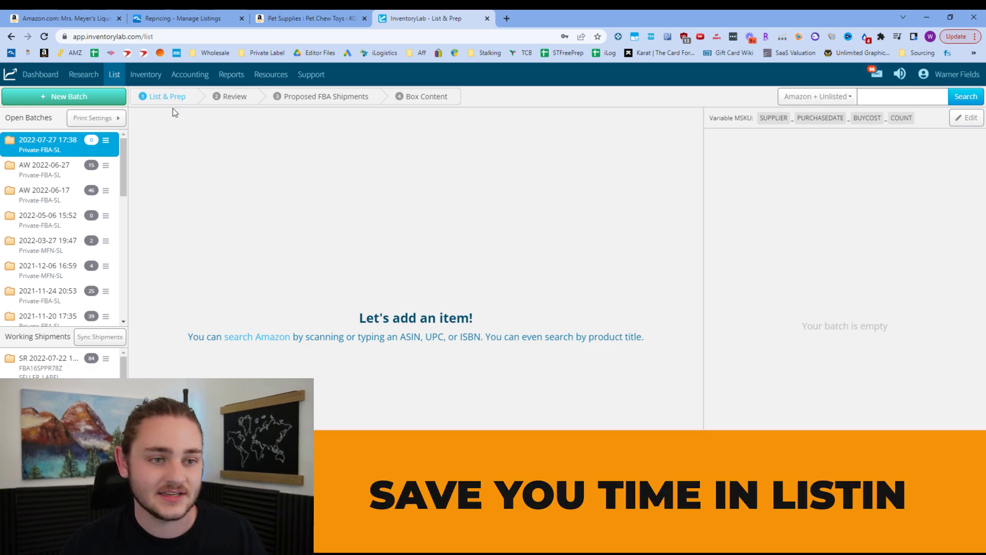
Copy the ASIN B07N29MLNZ from the web address of the Mrs. Meyer's dish soap page on Amazon.
{"action": "left_click", "coordinate": [107, 16]}
{"action": "double_click", "coordinate": [190, 36]}
{"action": "key", "text": "ctrl+c"}
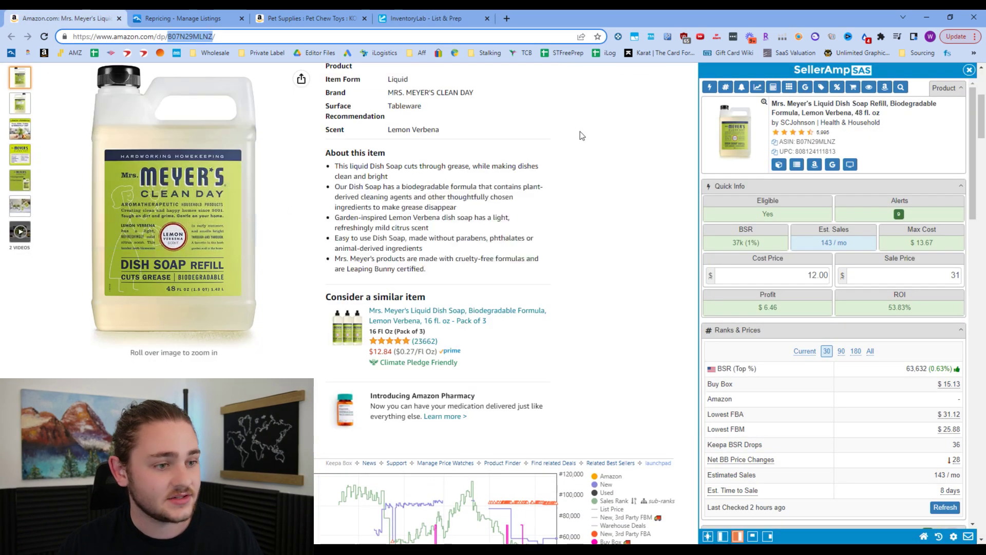
In InventoryLab, search for ASIN B07N29MLNZ and select the matching Mrs. Meyers dish soap refill.
{"action": "left_click", "coordinate": [460, 13]}
{"action": "left_click", "coordinate": [881, 96]}
{"action": "key", "text": "ctrl+v"}
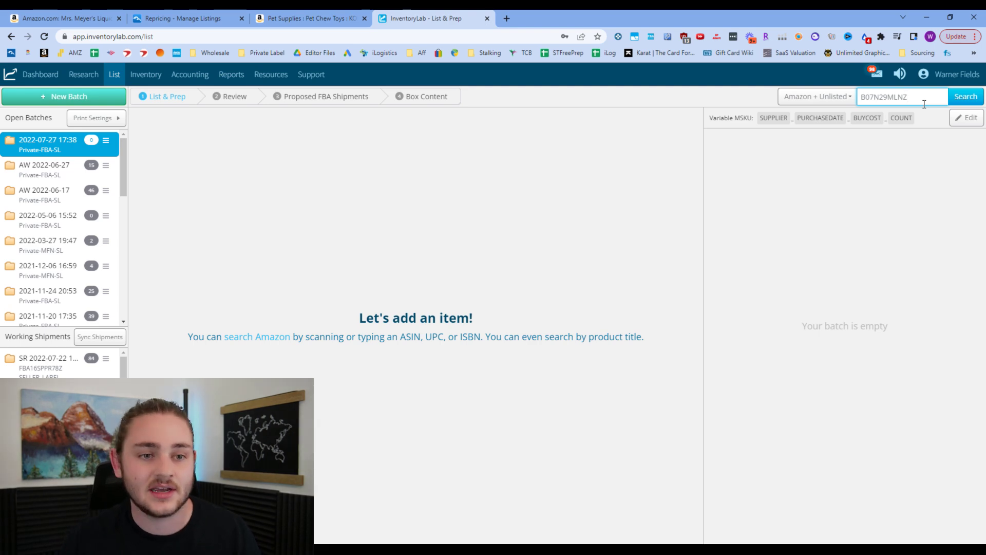
{"action": "left_click", "coordinate": [966, 97]}
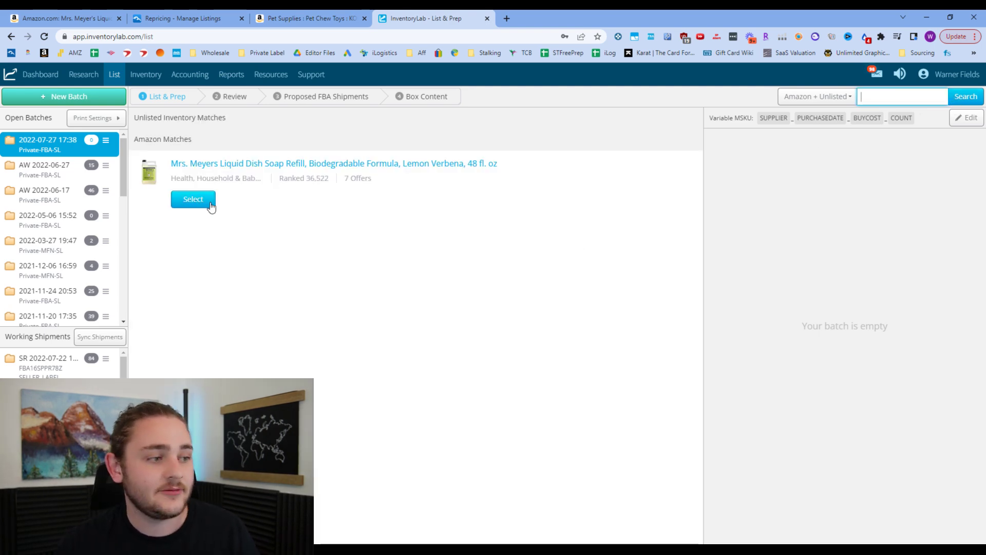
{"action": "left_click", "coordinate": [211, 205]}
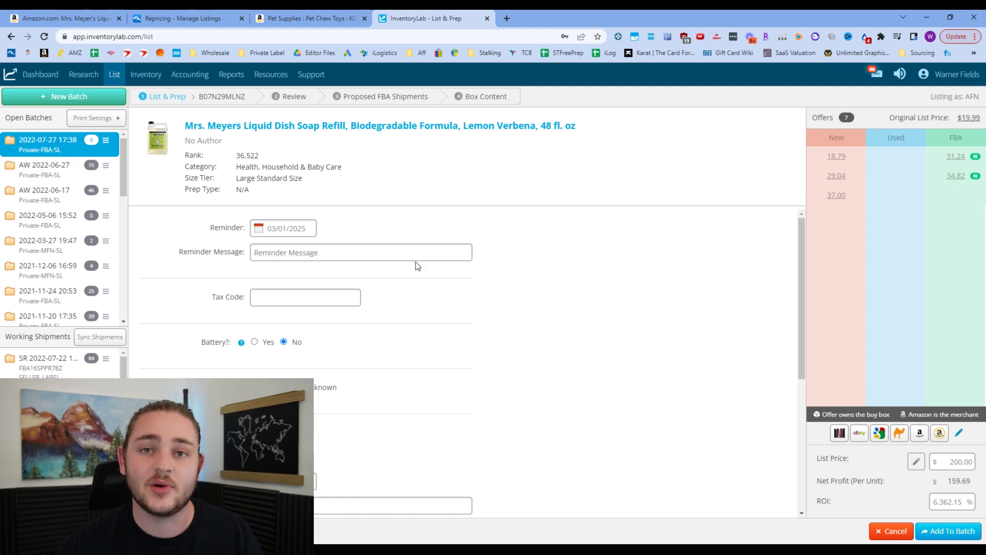
{"action": "key", "text": "ctrl+1"}
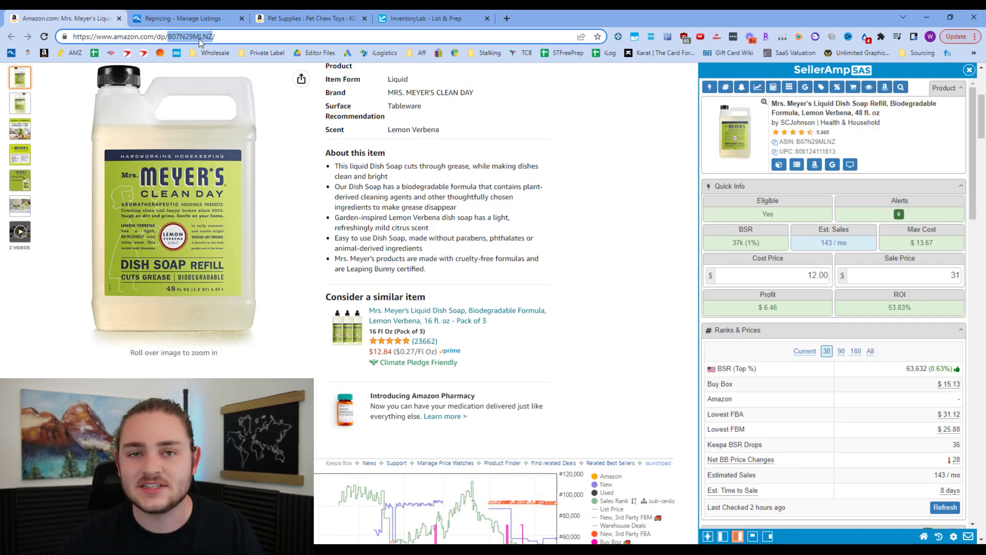
{"action": "left_click", "coordinate": [466, 14]}
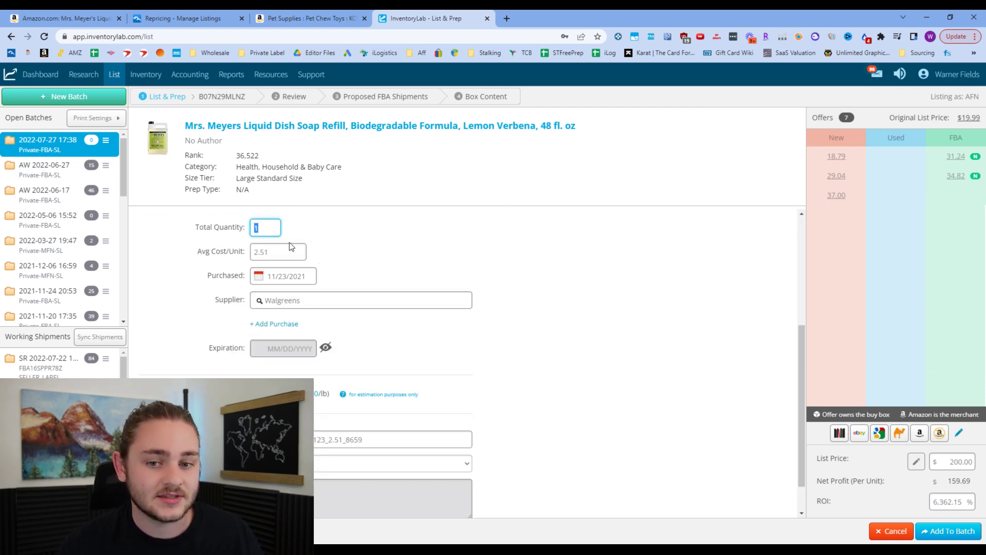
Set the dish soap's total quantity to 10 and its average cost per unit to 10.
{"action": "type", "text": "10"}
{"action": "key", "text": "Tab"}
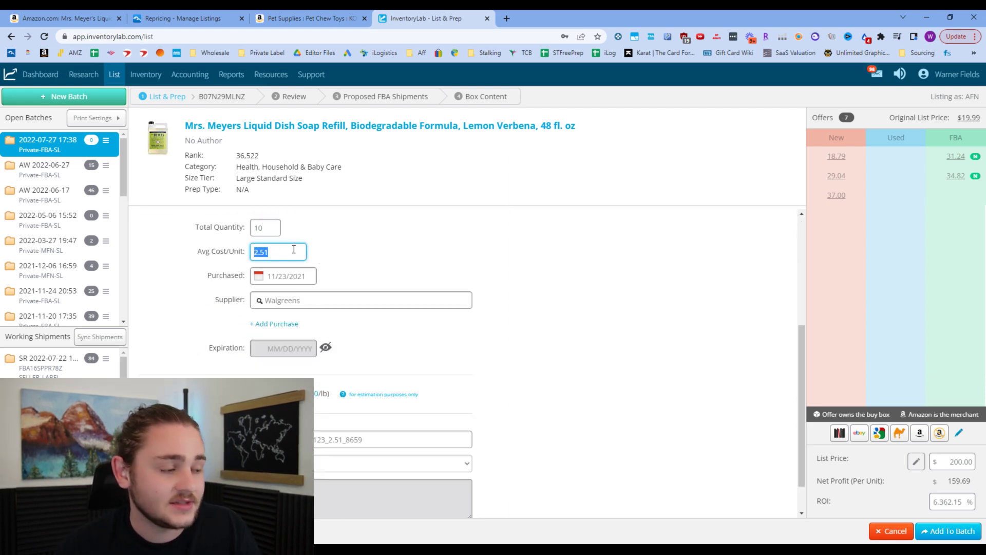
{"action": "type", "text": "10"}
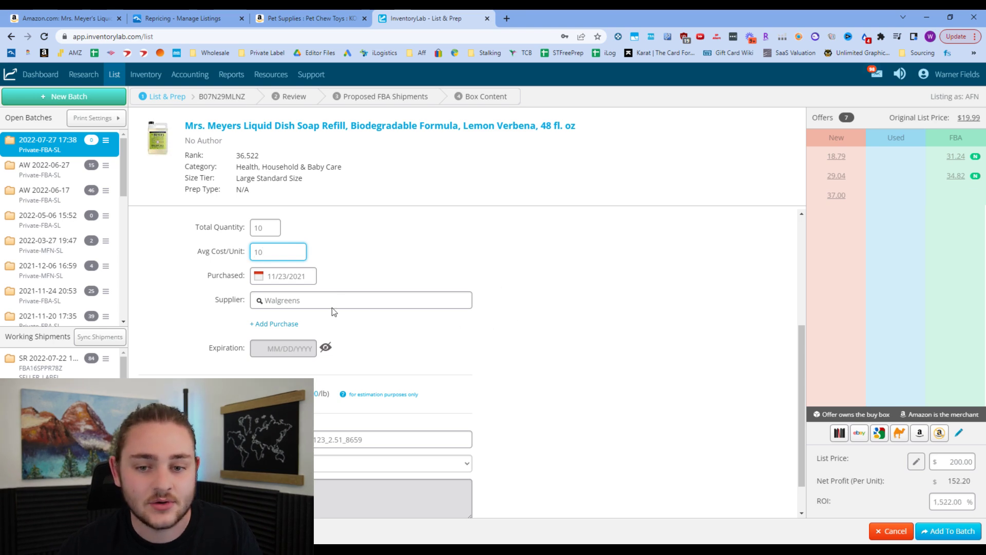
Enable the expiration date for the dish soap and set it to 01/01/2024.
{"action": "scroll", "coordinate": [325, 291], "scroll_direction": "down", "scroll_amount": 1}
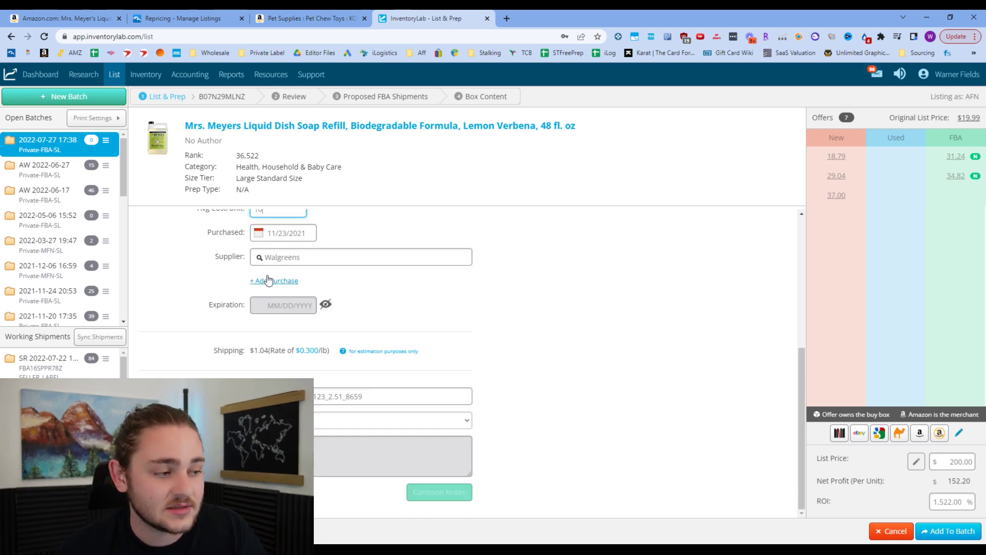
{"action": "left_click", "coordinate": [326, 303]}
{"action": "left_click", "coordinate": [305, 307]}
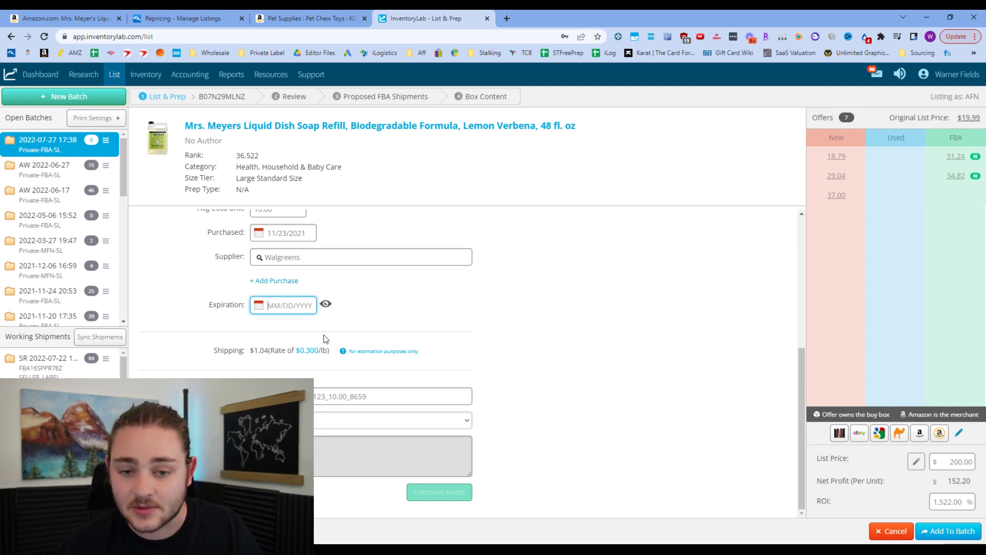
{"action": "type", "text": "01"}
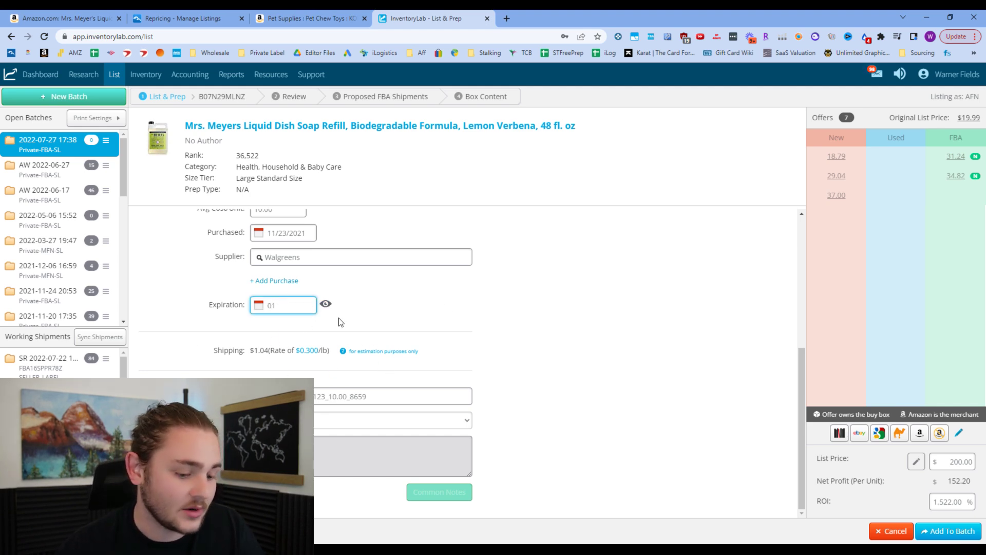
{"action": "type", "text": "/01/2021"}
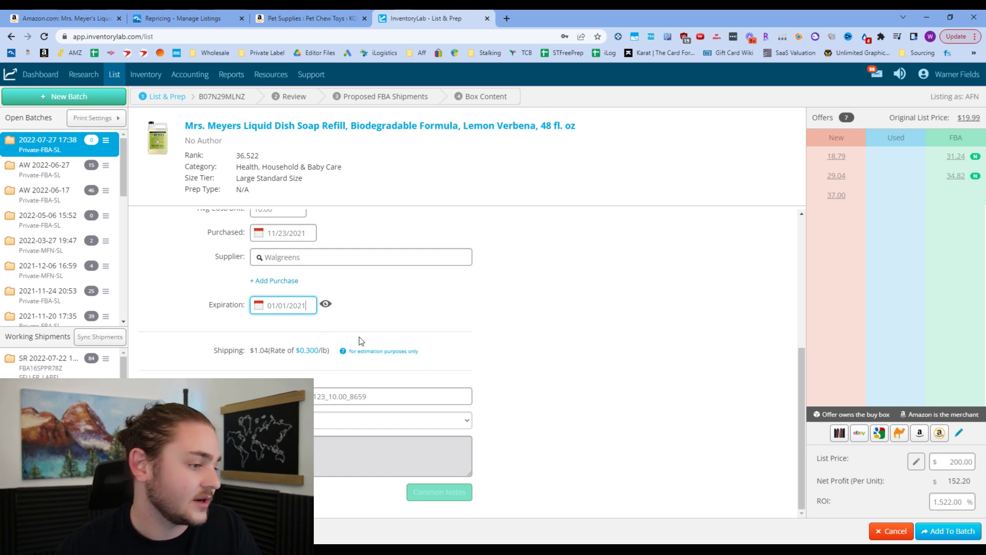
{"action": "key", "text": "BackSpace"}
{"action": "type", "text": "4"}
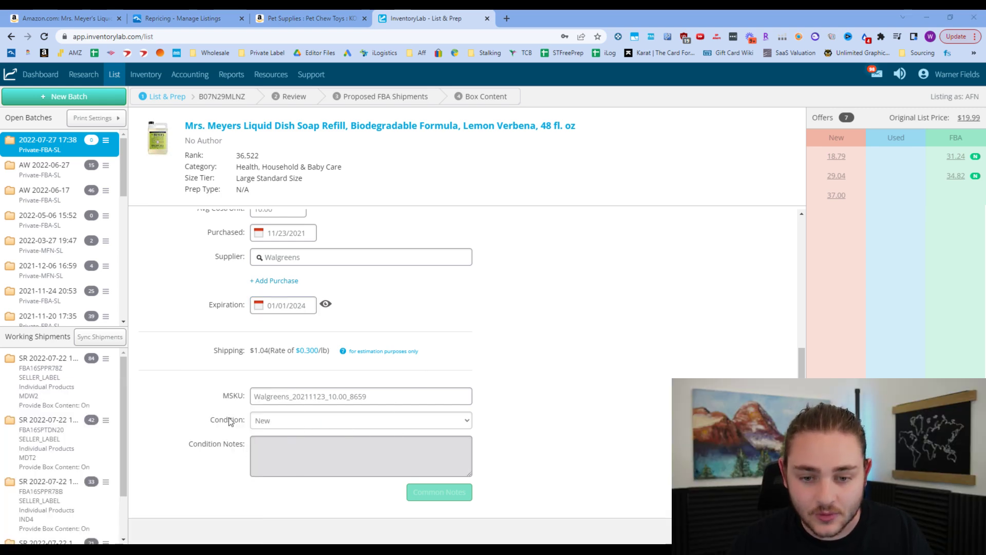
Examine the supplier, purchase date and unit cost parts of the dish soap's MSKU.
{"action": "double_click", "coordinate": [269, 396]}
{"action": "left_click_drag", "start_coordinate": [255, 396], "coordinate": [327, 402]}
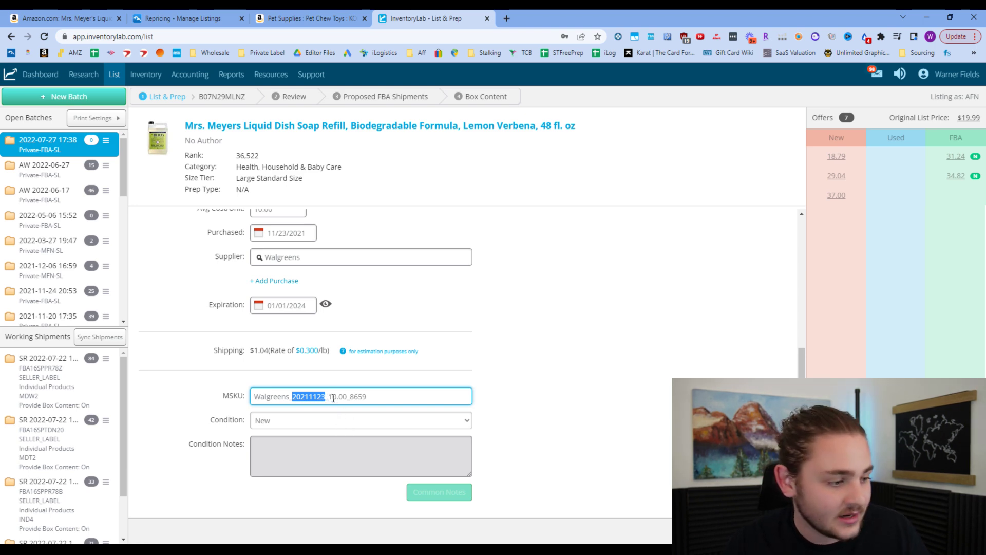
{"action": "left_click_drag", "start_coordinate": [328, 397], "coordinate": [348, 397]}
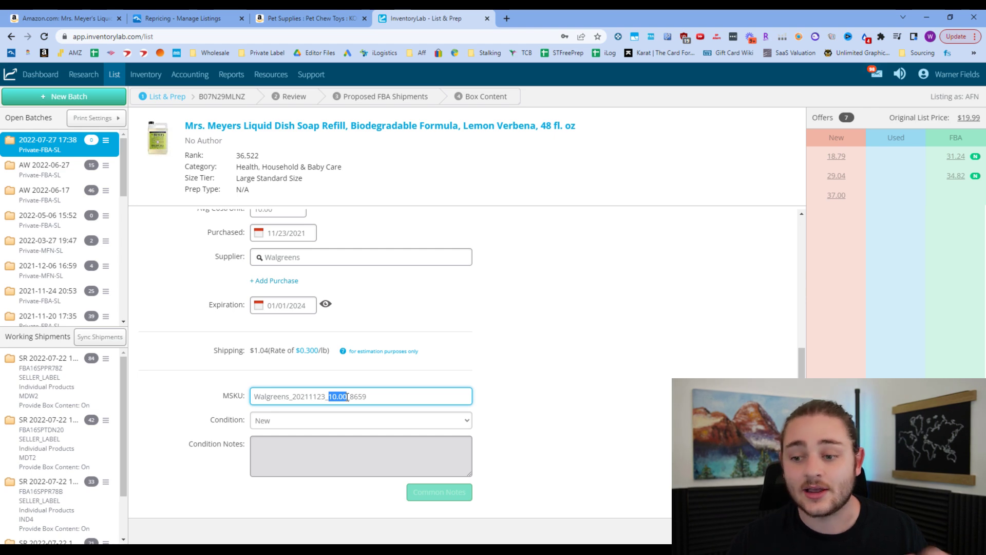
Switch to BQool and examine the date and cost parts of the American Telecom cordless phone's SKU.
{"action": "left_click", "coordinate": [192, 15]}
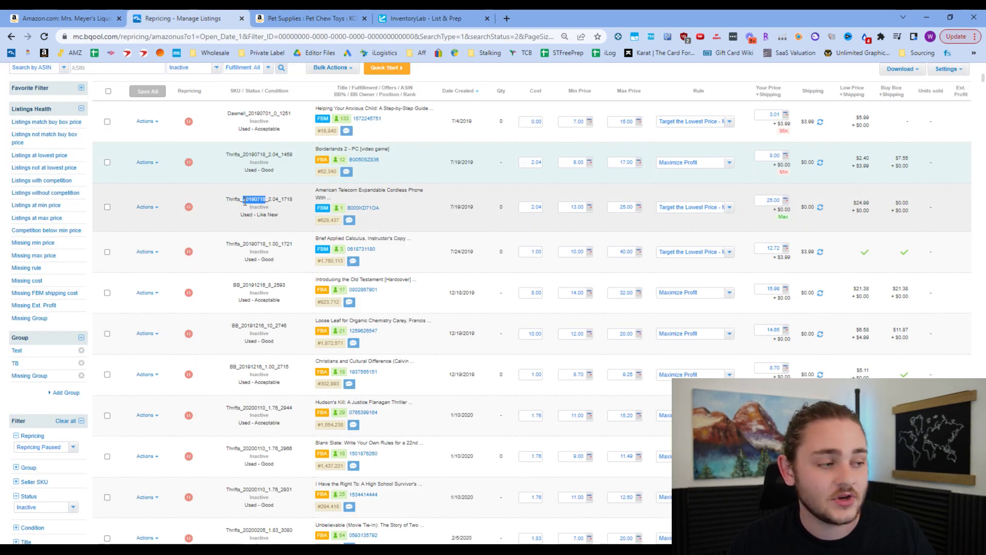
{"action": "left_click_drag", "start_coordinate": [246, 198], "coordinate": [269, 198]}
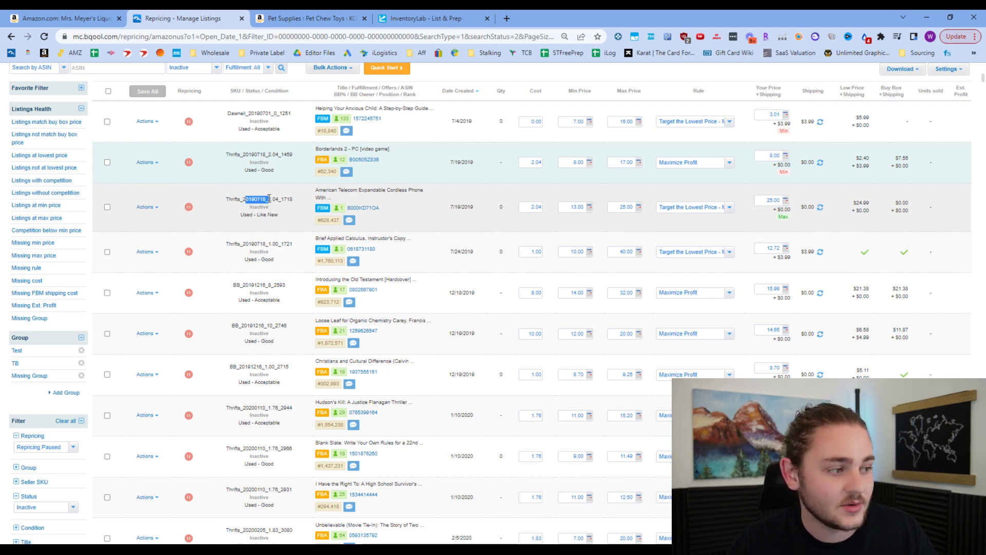
{"action": "left_click", "coordinate": [249, 200]}
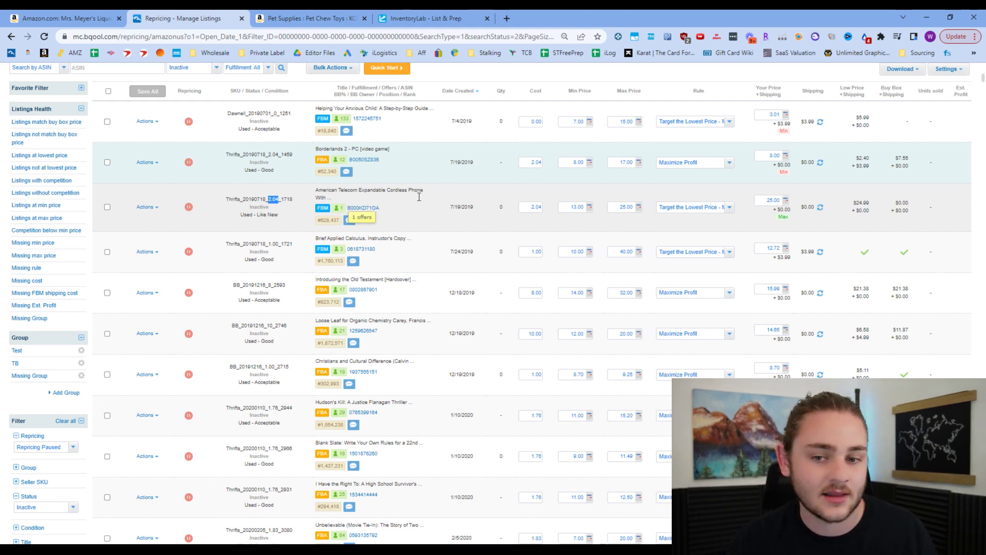
{"action": "left_click", "coordinate": [275, 205]}
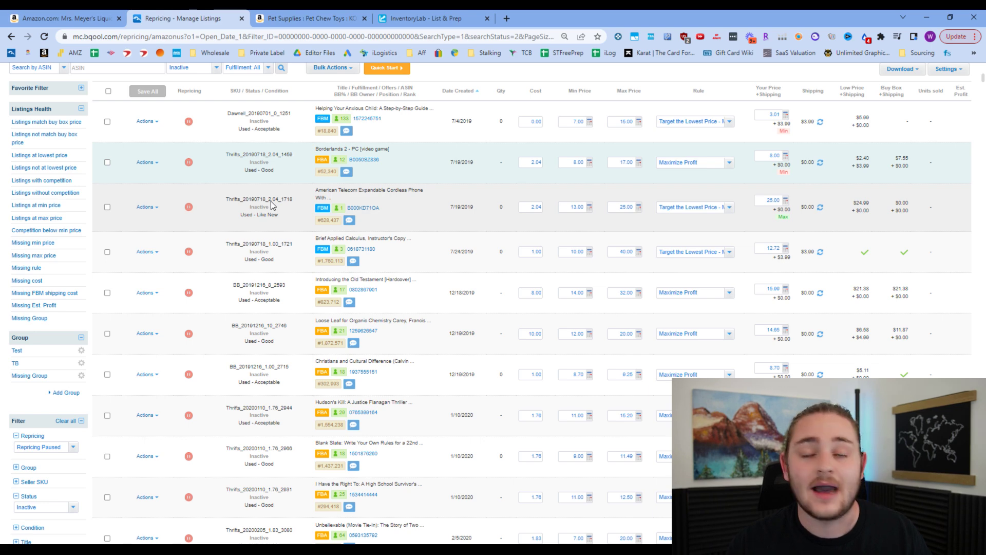
{"action": "triple_click", "coordinate": [271, 203]}
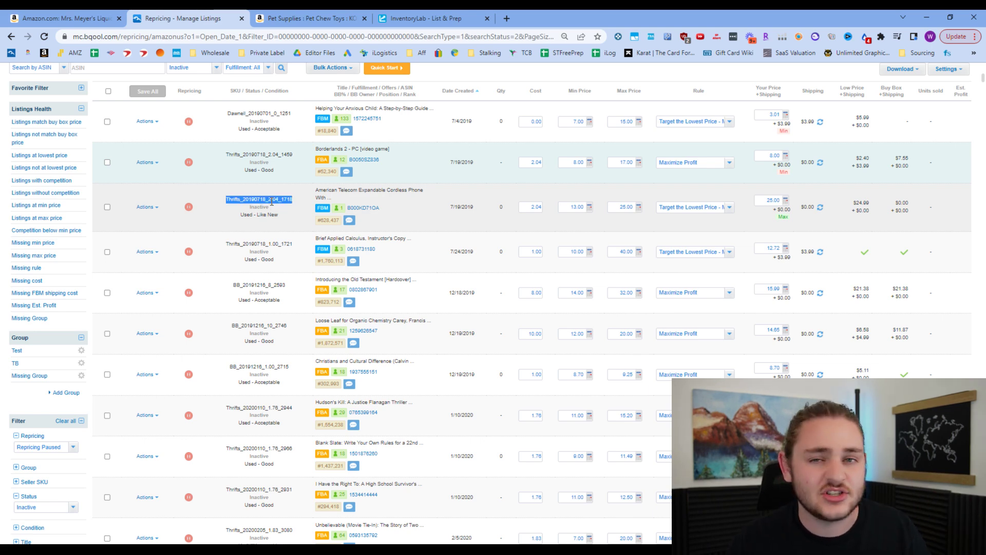
Return to InventoryLab, set the dish soap's list price to $35 and add the item to the batch.
{"action": "left_click", "coordinate": [422, 18]}
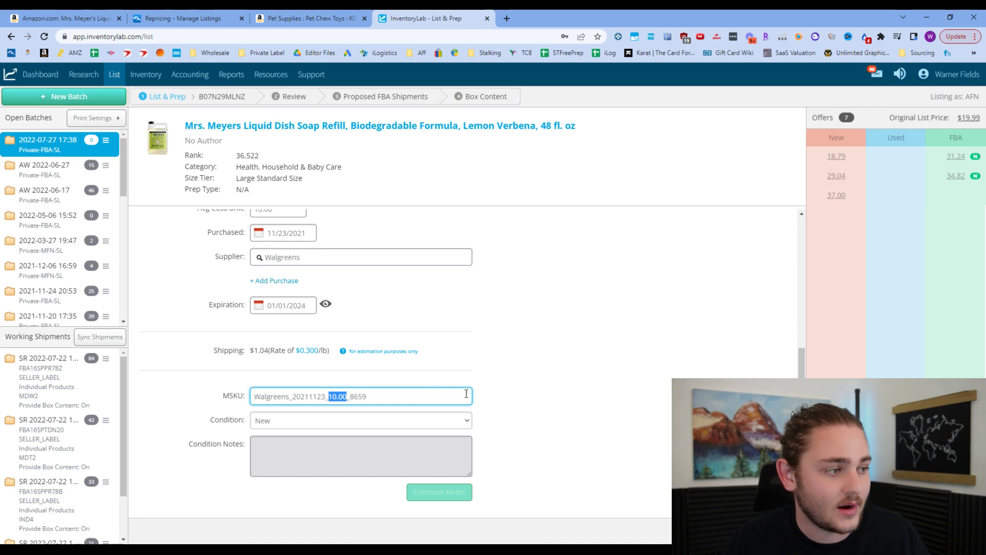
{"action": "scroll", "coordinate": [558, 431], "scroll_direction": "up", "scroll_amount": 1}
{"action": "scroll", "coordinate": [557, 431], "scroll_direction": "down", "scroll_amount": 1}
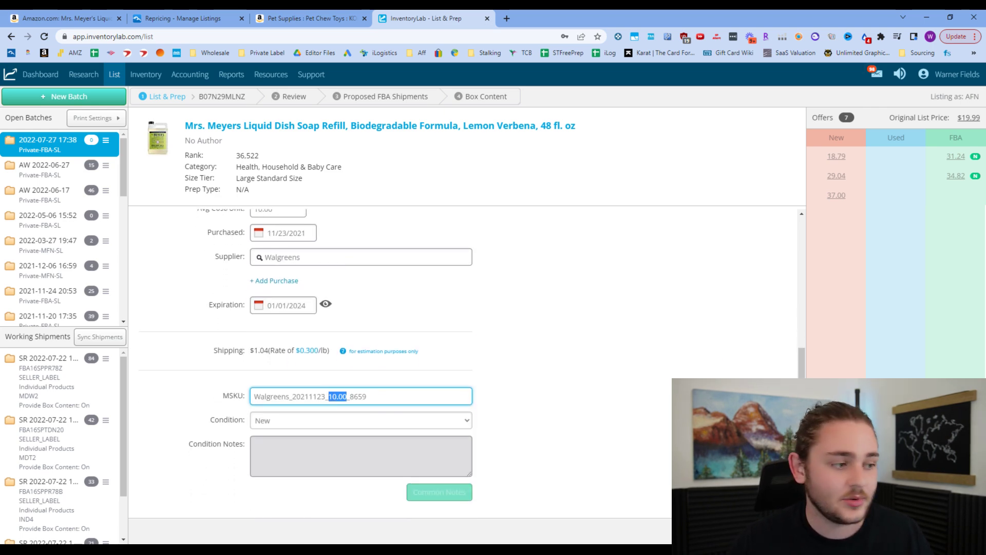
{"action": "left_click", "coordinate": [946, 463]}
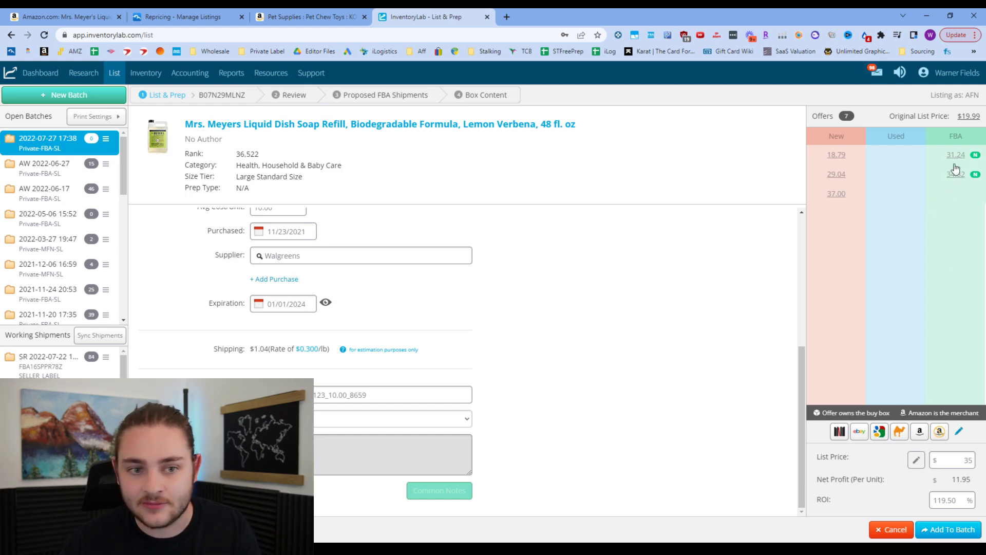
{"action": "left_click", "coordinate": [958, 464]}
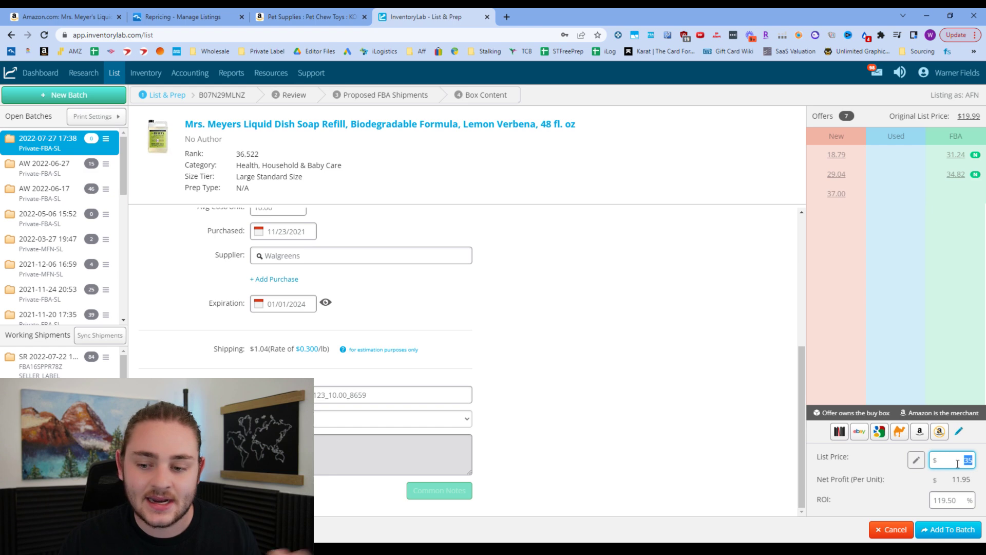
{"action": "left_click", "coordinate": [938, 531]}
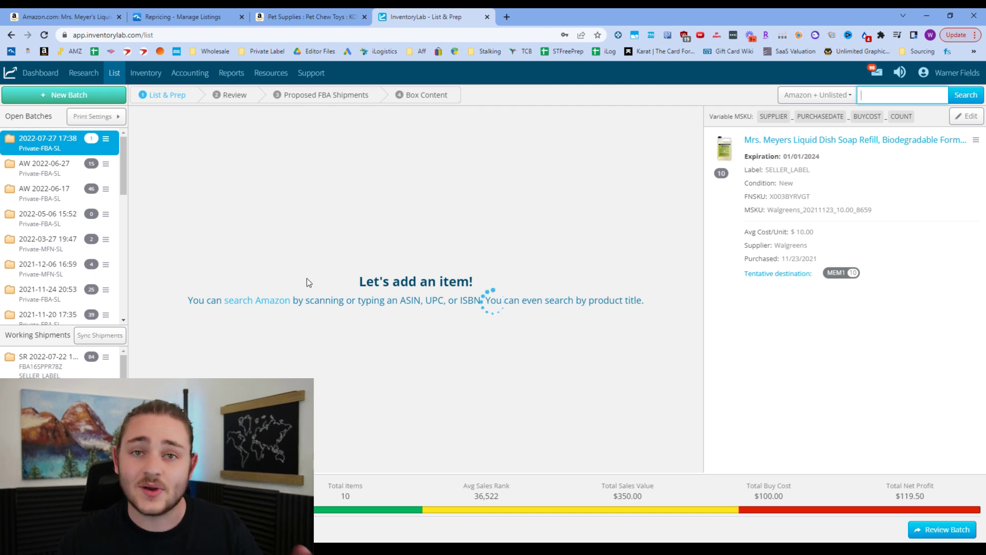
Look over the reports available in InventoryLab.
{"action": "left_click", "coordinate": [207, 76]}
{"action": "left_click", "coordinate": [231, 77]}
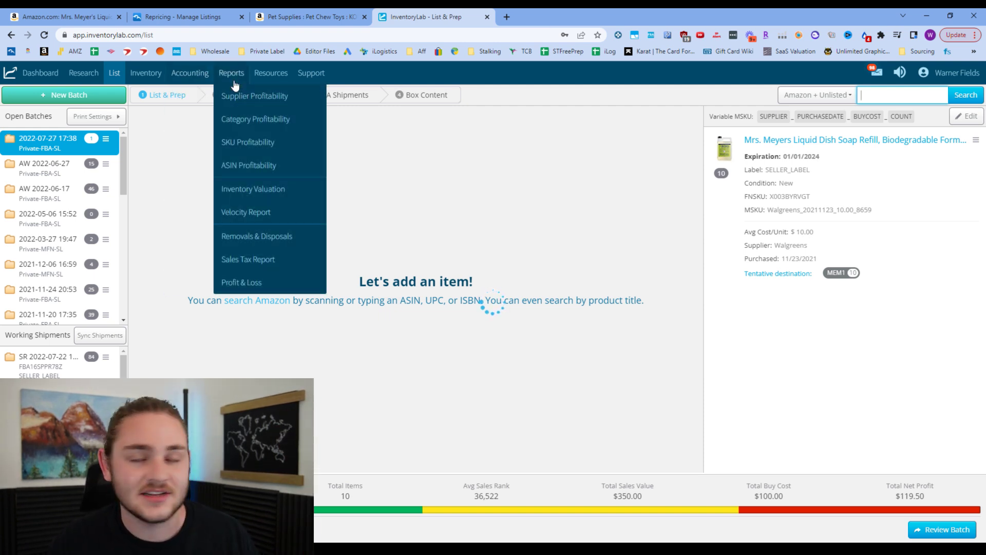
{"action": "left_click", "coordinate": [206, 77]}
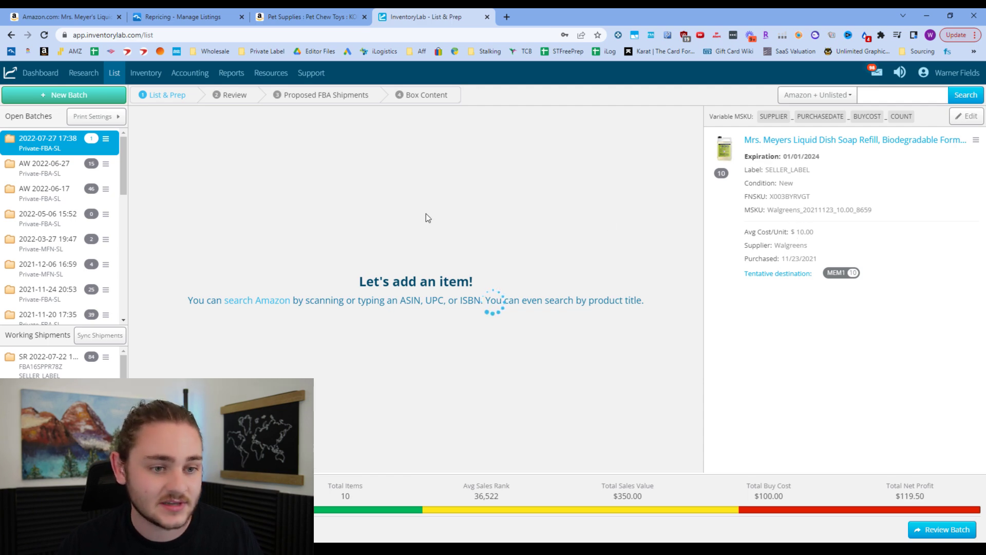
{"action": "mouse_move", "coordinate": [193, 78]}
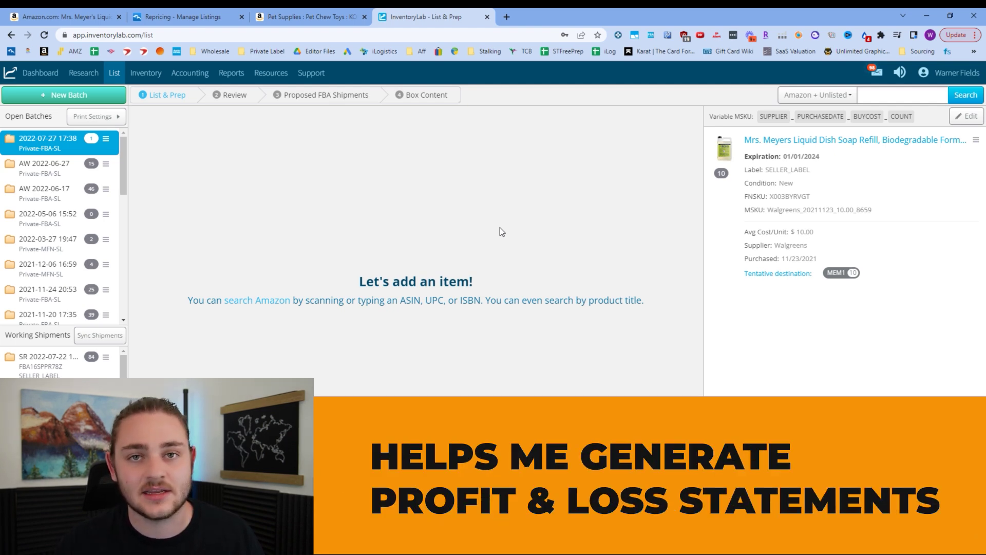
{"action": "left_click_drag", "start_coordinate": [841, 211], "coordinate": [852, 213]}
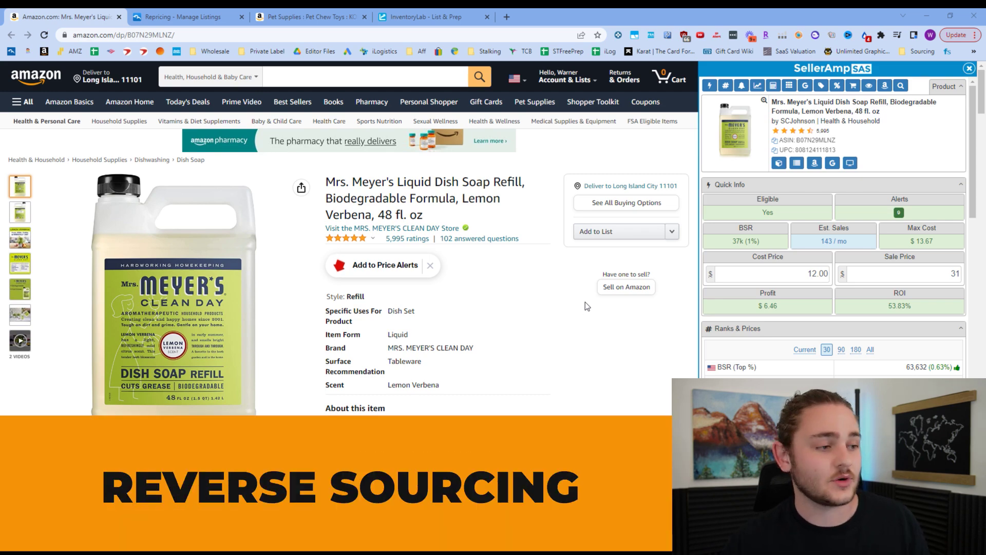
Examine the three-month Keepa price and offer count history on the dish soap's Amazon listing.
{"action": "scroll", "coordinate": [591, 316], "scroll_direction": "down", "scroll_amount": 4}
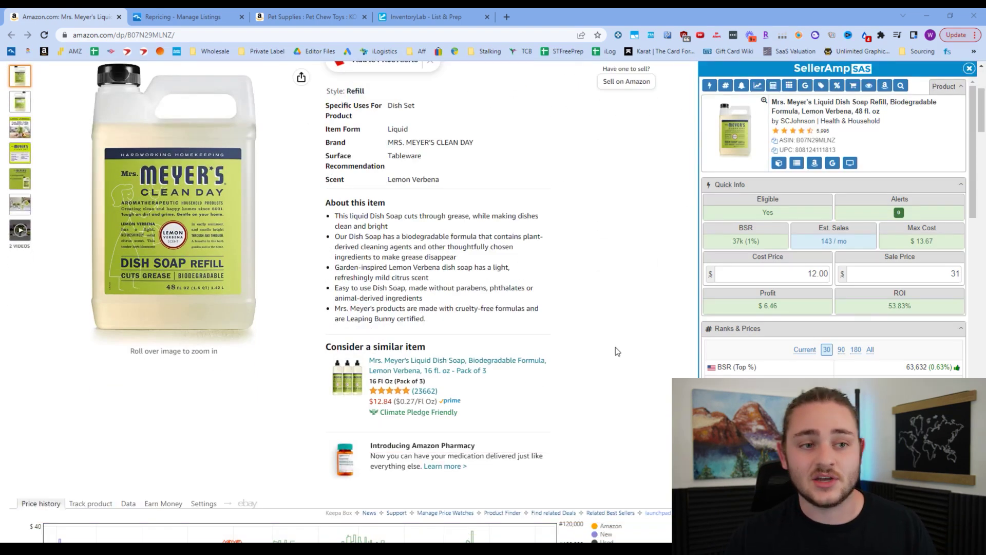
{"action": "scroll", "coordinate": [637, 180], "scroll_direction": "down", "scroll_amount": 6}
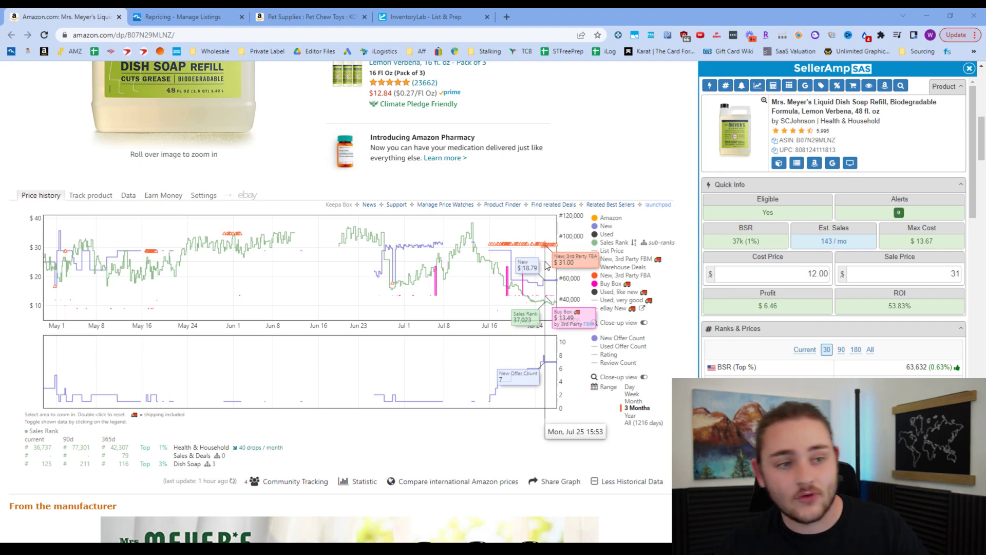
{"action": "scroll", "coordinate": [339, 274], "scroll_direction": "up", "scroll_amount": 5}
{"action": "scroll", "coordinate": [339, 273], "scroll_direction": "down", "scroll_amount": 5}
Find the dish soap's offers in SellerAmp and limit them to Prime only.
{"action": "scroll", "coordinate": [810, 272], "scroll_direction": "down", "scroll_amount": 3}
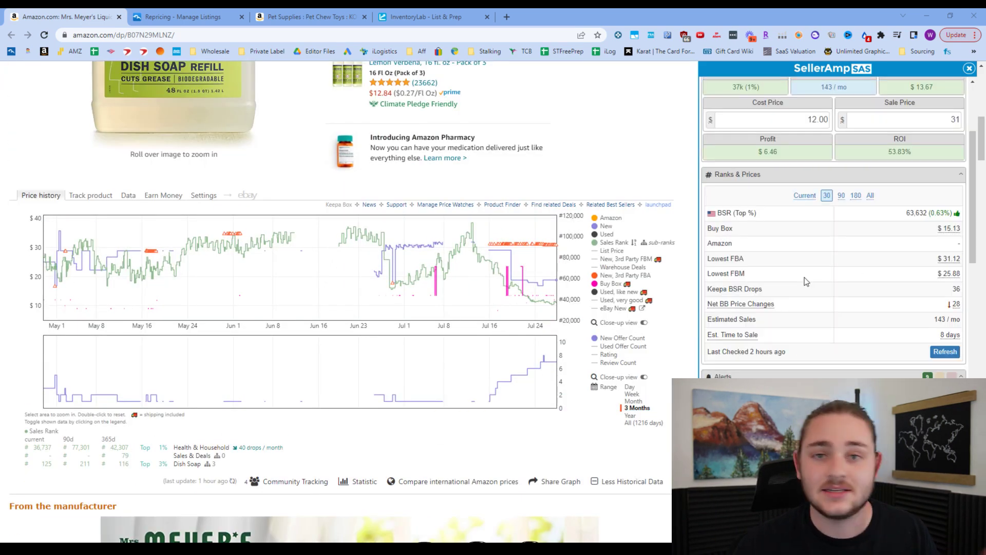
{"action": "scroll", "coordinate": [807, 281], "scroll_direction": "down", "scroll_amount": 10}
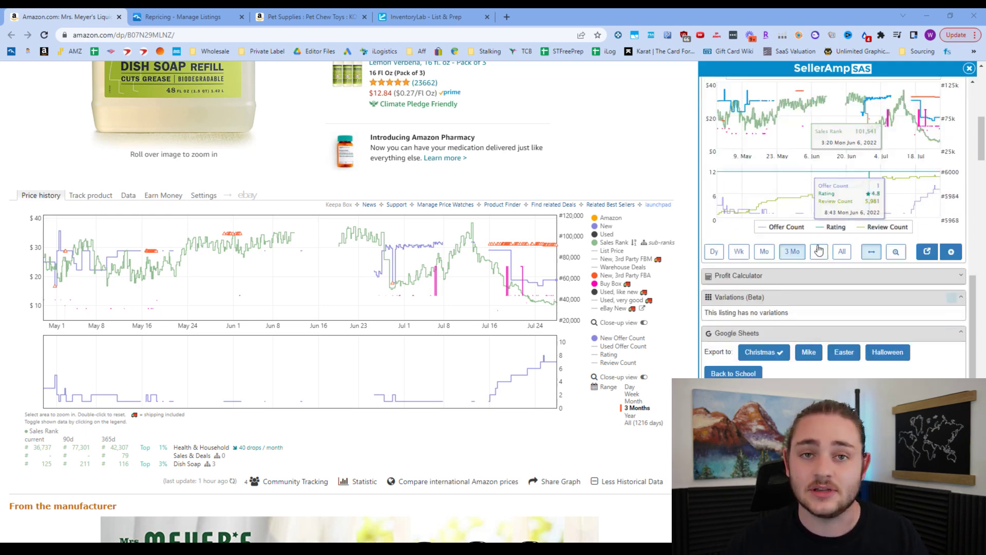
{"action": "scroll", "coordinate": [819, 253], "scroll_direction": "down", "scroll_amount": 5}
{"action": "scroll", "coordinate": [939, 126], "scroll_direction": "up", "scroll_amount": 2}
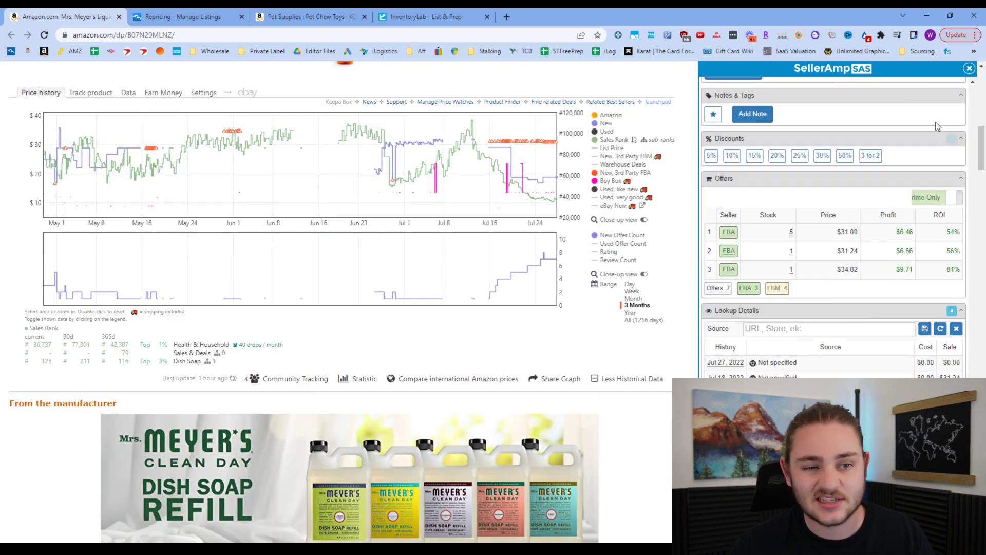
{"action": "scroll", "coordinate": [905, 231], "scroll_direction": "down", "scroll_amount": 1}
{"action": "scroll", "coordinate": [873, 241], "scroll_direction": "up", "scroll_amount": 1}
Check the recent prices in the Keepa graph and view the seller details of the first FBA offer in SellerAmp.
{"action": "scroll", "coordinate": [470, 285], "scroll_direction": "up", "scroll_amount": 6}
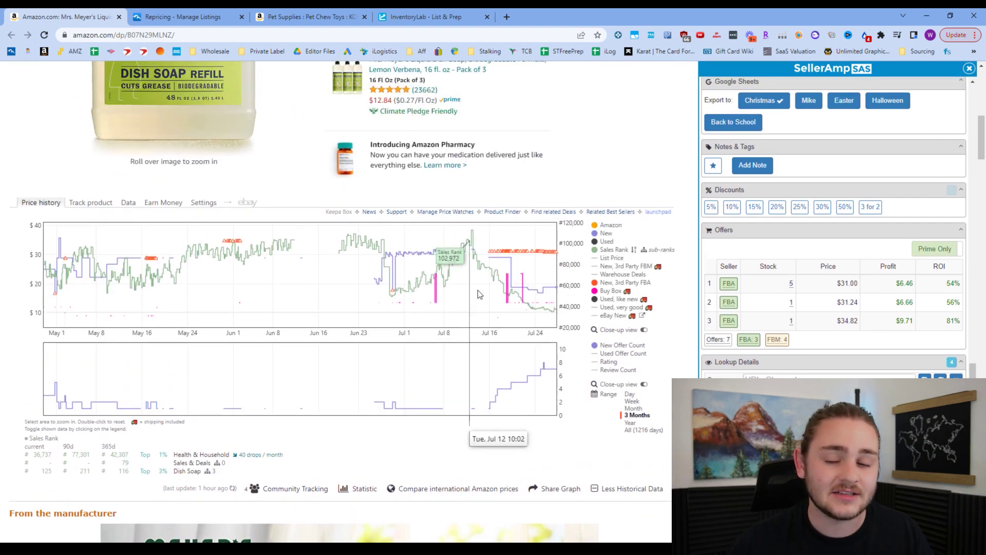
{"action": "scroll", "coordinate": [796, 257], "scroll_direction": "down", "scroll_amount": 1}
{"action": "scroll", "coordinate": [534, 293], "scroll_direction": "down", "scroll_amount": 2}
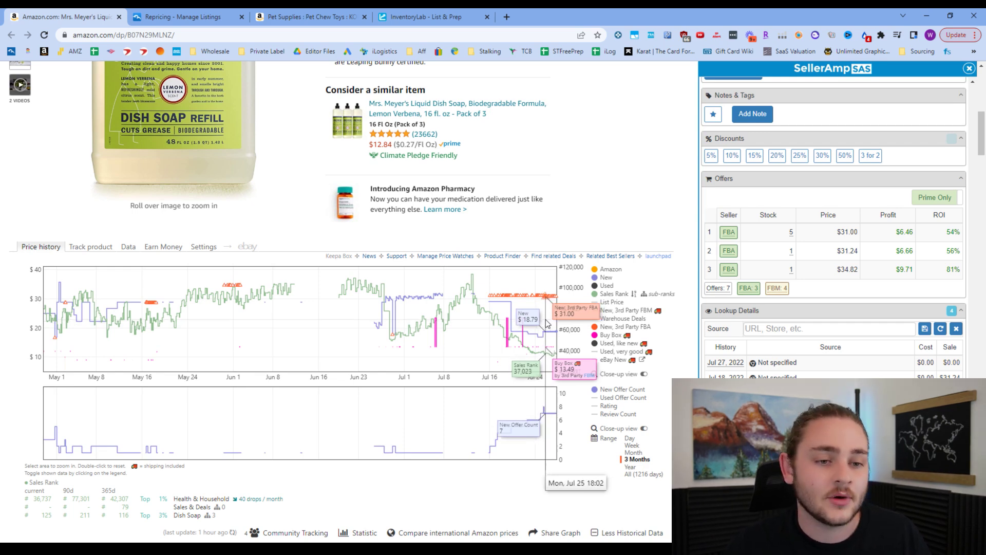
{"action": "mouse_move", "coordinate": [736, 236]}
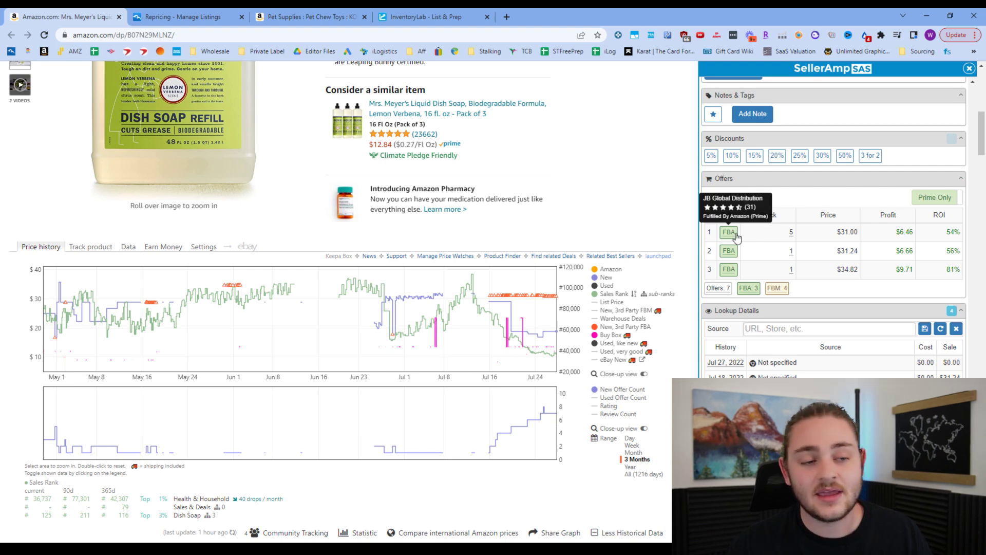